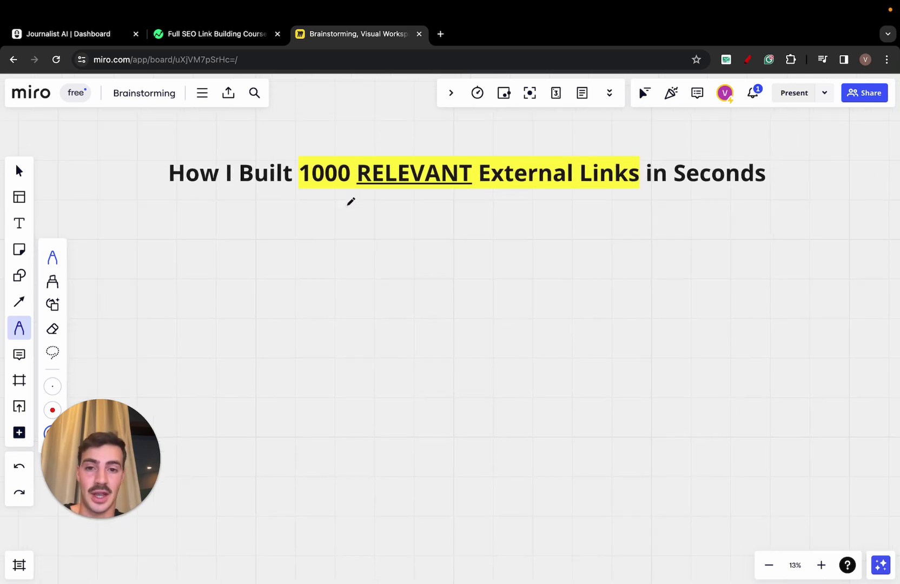
Draw a red page outline under the title with two text lines inside it
{"action": "scroll", "coordinate": [348, 205], "scroll_direction": "down", "scroll_amount": 3}
{"action": "mouse_move", "coordinate": [318, 222]}
{"action": "left_mouse_down"}
{"action": "mouse_move", "coordinate": [331, 501]}
{"action": "mouse_move", "coordinate": [327, 226]}
{"action": "mouse_move", "coordinate": [472, 251]}
{"action": "left_mouse_up"}
{"action": "left_click_drag", "start_coordinate": [356, 260], "coordinate": [439, 261]}
{"action": "left_click_drag", "start_coordinate": [328, 281], "coordinate": [528, 281]}
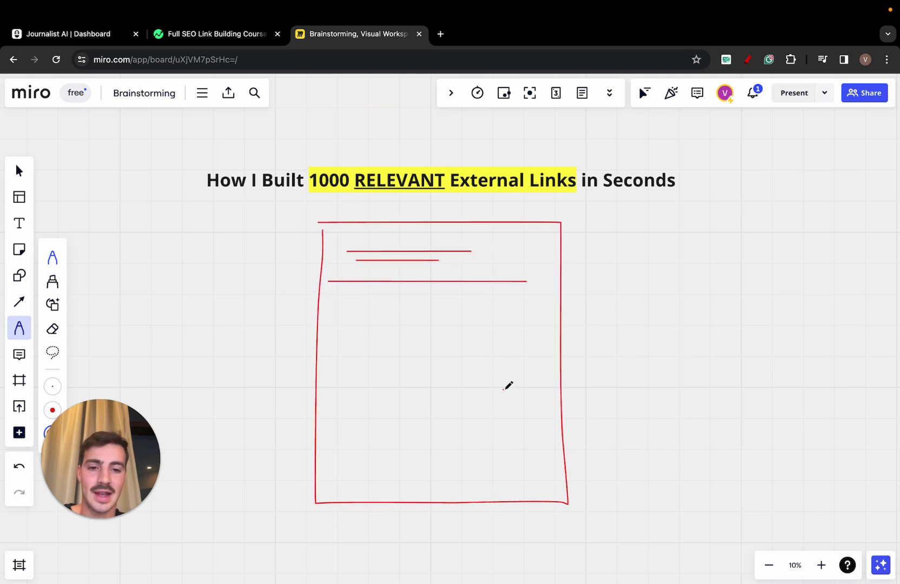
Add curved arrows to a right 'B' label and a left label, plus a small box low on the page
{"action": "mouse_move", "coordinate": [504, 389]}
{"action": "left_mouse_down"}
{"action": "mouse_move", "coordinate": [549, 389]}
{"action": "mouse_move", "coordinate": [610, 342]}
{"action": "left_mouse_up"}
{"action": "left_click_drag", "start_coordinate": [674, 325], "coordinate": [670, 345]}
{"action": "mouse_move", "coordinate": [348, 336]}
{"action": "left_mouse_down"}
{"action": "mouse_move", "coordinate": [278, 273]}
{"action": "mouse_move", "coordinate": [254, 313]}
{"action": "left_mouse_up"}
{"action": "mouse_move", "coordinate": [529, 489]}
{"action": "left_mouse_down"}
{"action": "mouse_move", "coordinate": [626, 515]}
{"action": "mouse_move", "coordinate": [654, 503]}
{"action": "left_mouse_up"}
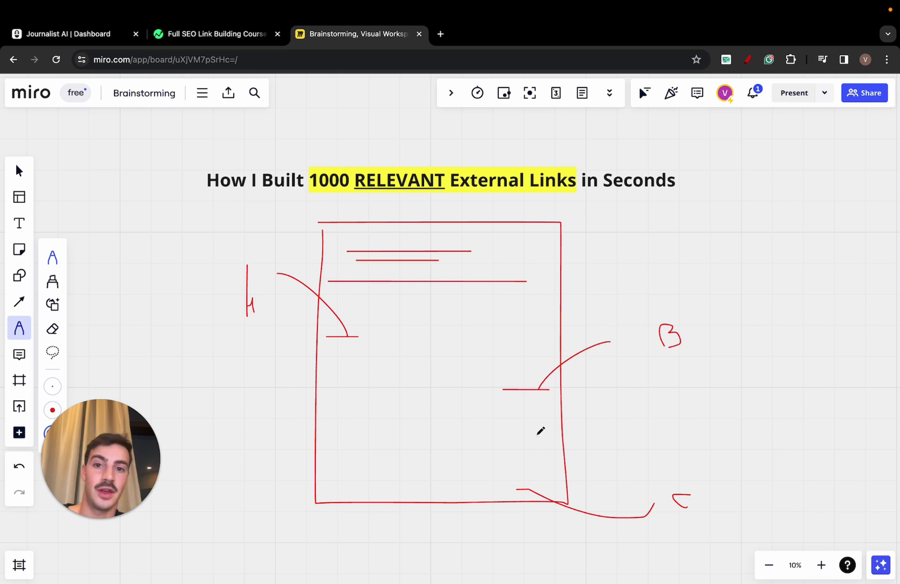
{"action": "scroll", "coordinate": [541, 432], "scroll_direction": "up", "scroll_amount": 2}
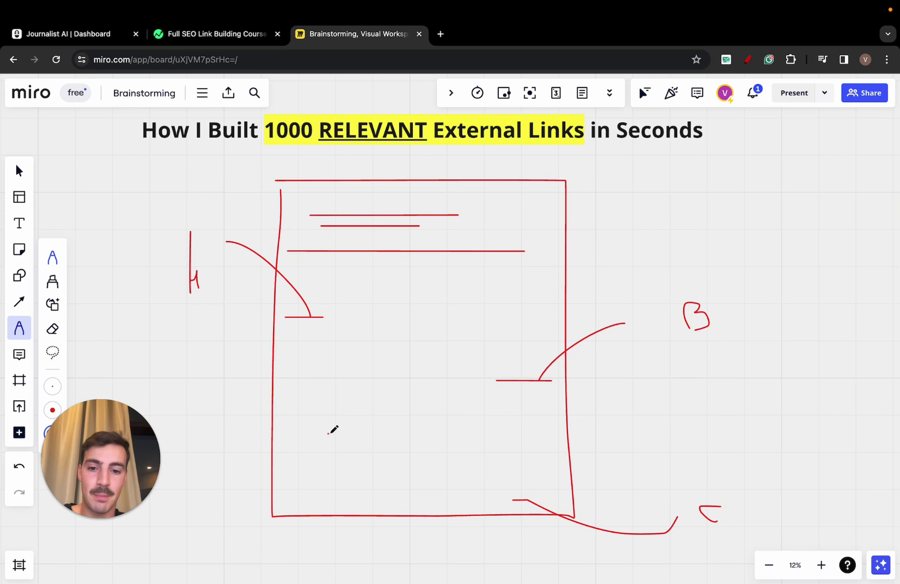
{"action": "mouse_move", "coordinate": [329, 433]}
{"action": "left_mouse_down"}
{"action": "mouse_move", "coordinate": [428, 418]}
{"action": "mouse_move", "coordinate": [338, 420]}
{"action": "mouse_move", "coordinate": [333, 432]}
{"action": "mouse_move", "coordinate": [400, 443]}
{"action": "mouse_move", "coordinate": [412, 424]}
{"action": "mouse_move", "coordinate": [667, 249]}
{"action": "mouse_move", "coordinate": [708, 251]}
{"action": "left_mouse_up"}
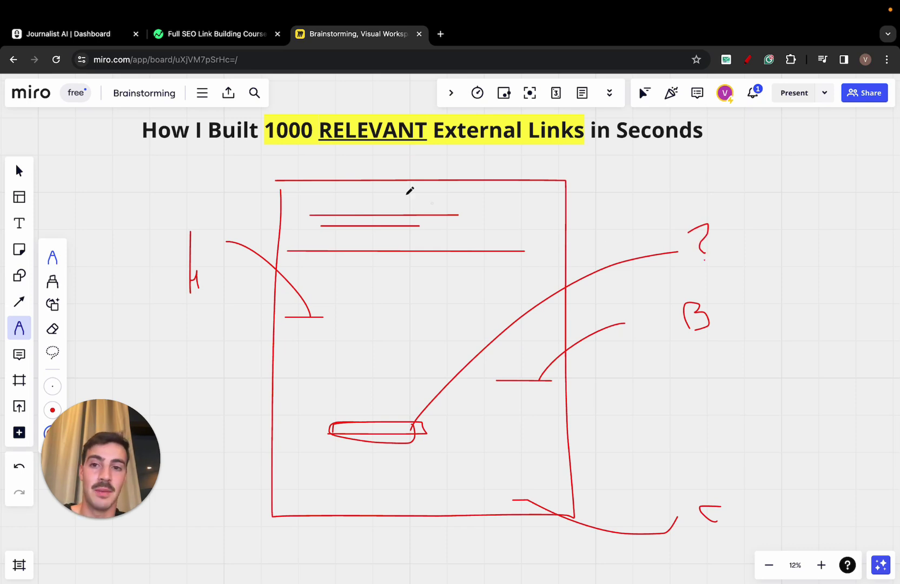
Scroll through the published konec.co link-building article
{"action": "left_click", "coordinate": [237, 35]}
{"action": "scroll", "coordinate": [357, 268], "scroll_direction": "down", "scroll_amount": 10}
{"action": "scroll", "coordinate": [357, 268], "scroll_direction": "down", "scroll_amount": 15}
{"action": "scroll", "coordinate": [357, 268], "scroll_direction": "up", "scroll_amount": 10}
{"action": "scroll", "coordinate": [357, 268], "scroll_direction": "up", "scroll_amount": 15}
{"action": "scroll", "coordinate": [357, 268], "scroll_direction": "down", "scroll_amount": 10}
{"action": "scroll", "coordinate": [357, 266], "scroll_direction": "up", "scroll_amount": 1}
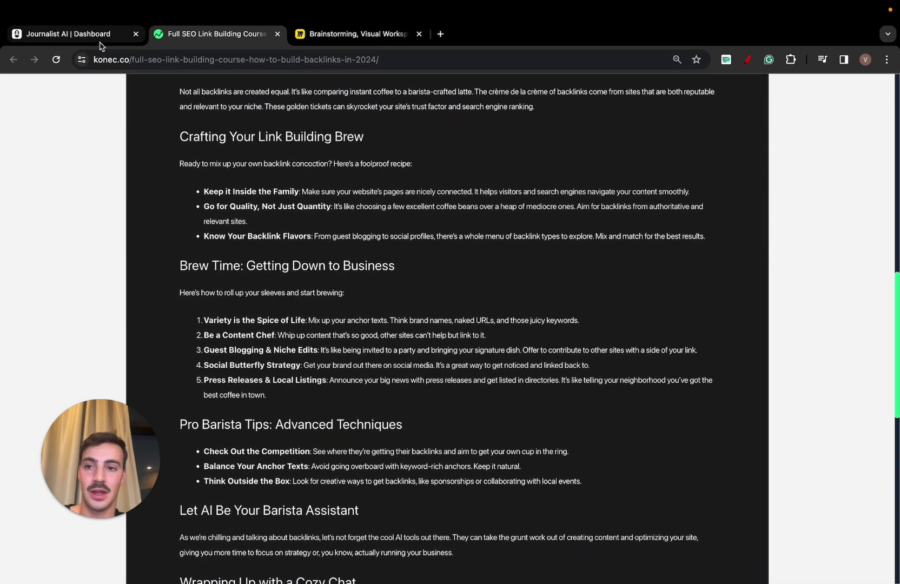
Return to the Journalist AI dashboard
{"action": "left_click", "coordinate": [126, 38]}
{"action": "scroll", "coordinate": [120, 262], "scroll_direction": "up", "scroll_amount": 3}
{"action": "scroll", "coordinate": [121, 254], "scroll_direction": "down", "scroll_amount": 8}
Start the link-building audit setup and pick Konec as the website to audit
{"action": "left_click", "coordinate": [118, 149]}
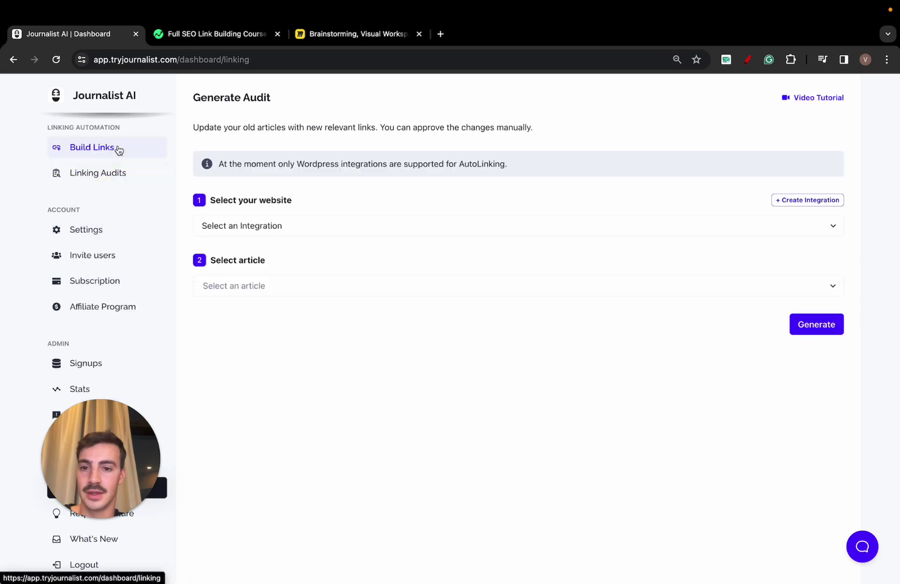
{"action": "left_click", "coordinate": [271, 227]}
{"action": "left_click", "coordinate": [271, 254]}
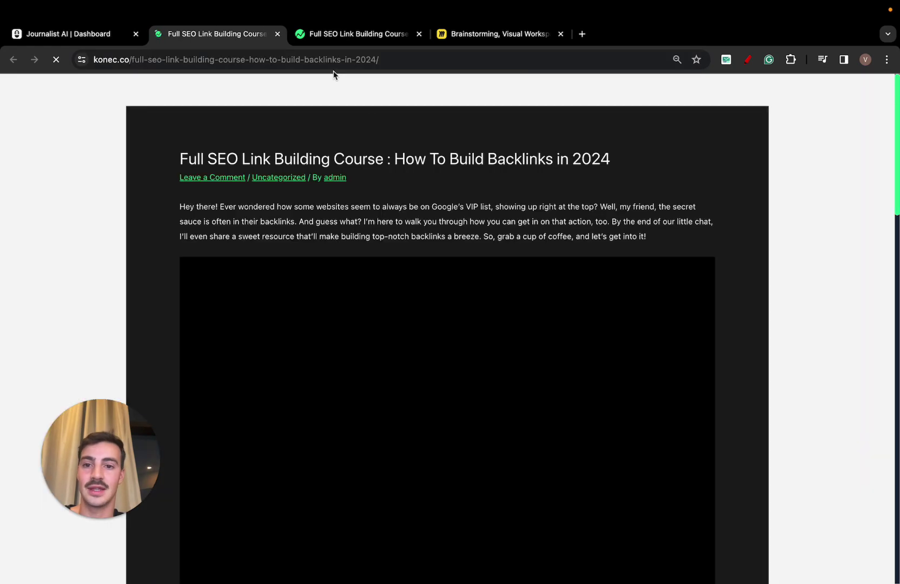
Read the Full SEO Link Building Course article through its brewing steps and tips
{"action": "scroll", "coordinate": [346, 196], "scroll_direction": "down", "scroll_amount": 7}
{"action": "scroll", "coordinate": [346, 195], "scroll_direction": "down", "scroll_amount": 7}
{"action": "scroll", "coordinate": [345, 193], "scroll_direction": "down", "scroll_amount": 3}
{"action": "scroll", "coordinate": [344, 194], "scroll_direction": "down", "scroll_amount": 3}
{"action": "scroll", "coordinate": [345, 194], "scroll_direction": "down", "scroll_amount": 1}
{"action": "scroll", "coordinate": [345, 194], "scroll_direction": "up", "scroll_amount": 3}
{"action": "scroll", "coordinate": [344, 195], "scroll_direction": "up", "scroll_amount": 1}
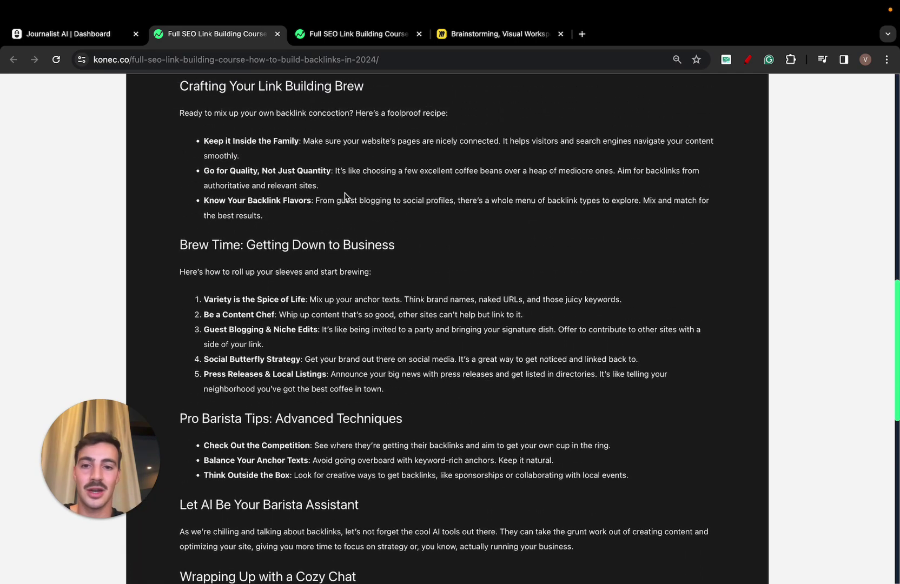
{"action": "scroll", "coordinate": [345, 196], "scroll_direction": "down", "scroll_amount": 1}
{"action": "scroll", "coordinate": [346, 195], "scroll_direction": "down", "scroll_amount": 1}
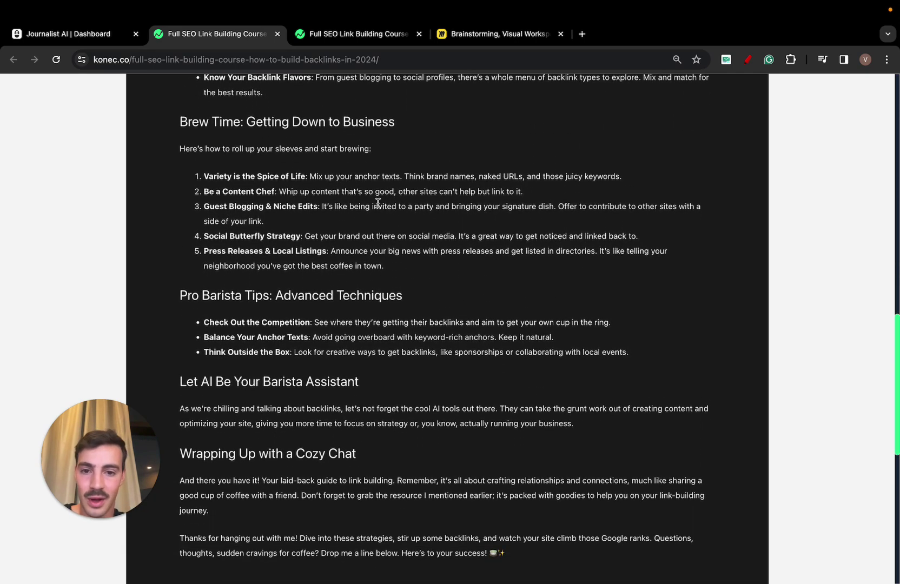
Select a phrase in the Guest Blogging tip and dismiss its context menu
{"action": "left_click_drag", "start_coordinate": [377, 202], "coordinate": [455, 203]}
{"action": "right_click", "coordinate": [432, 206]}
{"action": "left_click", "coordinate": [399, 216]}
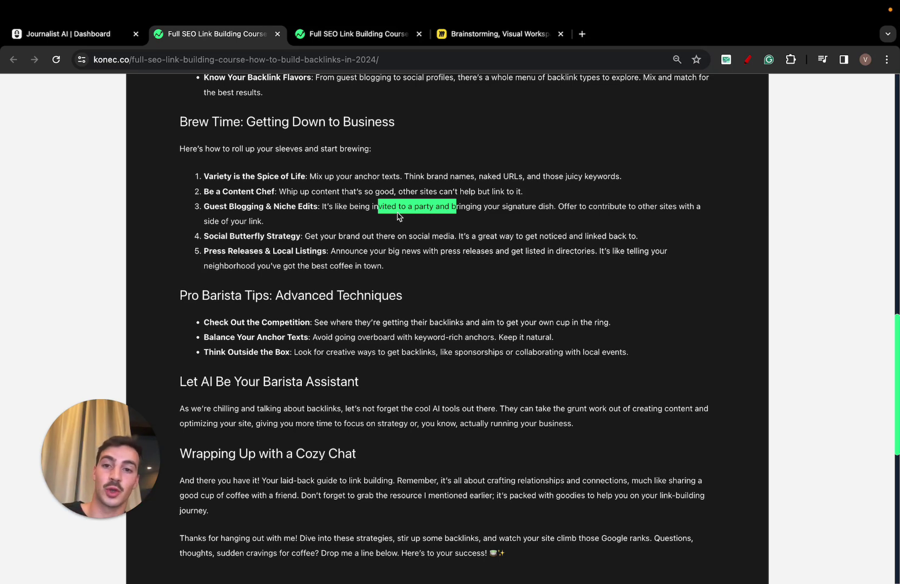
Generate the linking audit for the article and open it at normal zoom
{"action": "left_click", "coordinate": [115, 38]}
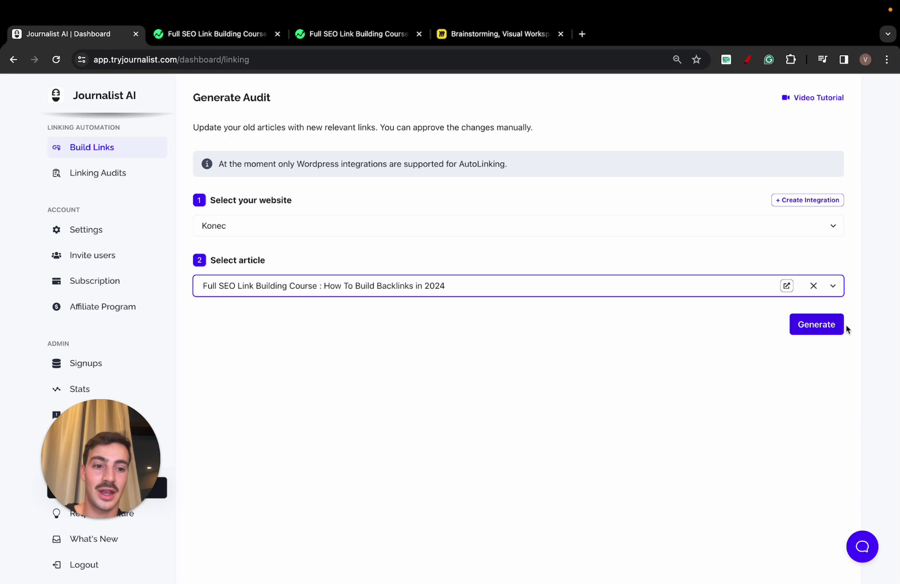
{"action": "left_click", "coordinate": [125, 183]}
{"action": "left_click", "coordinate": [416, 189]}
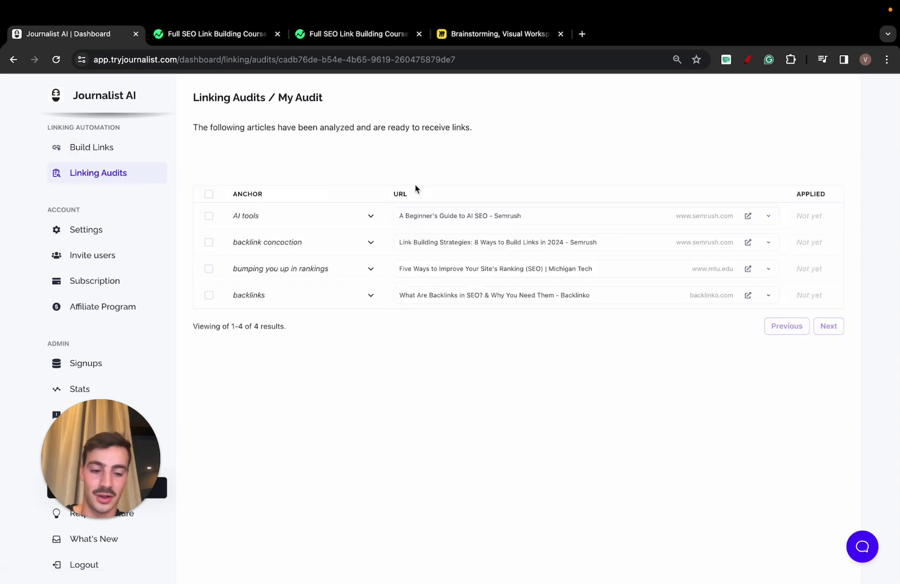
{"action": "key", "text": "ctrl+0"}
Copy the anchor 'AI tools' and find it in the published article
{"action": "left_click", "coordinate": [364, 233]}
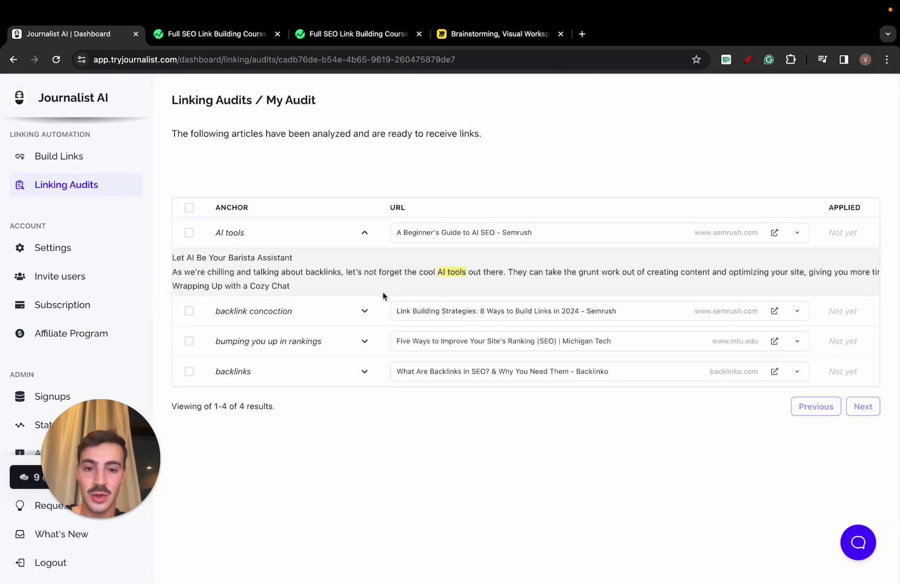
{"action": "left_click_drag", "start_coordinate": [437, 272], "coordinate": [466, 272]}
{"action": "key", "text": "ctrl+c"}
{"action": "left_click", "coordinate": [269, 38]}
{"action": "key", "text": "ctrl+f"}
{"action": "key", "text": "ctrl+v"}
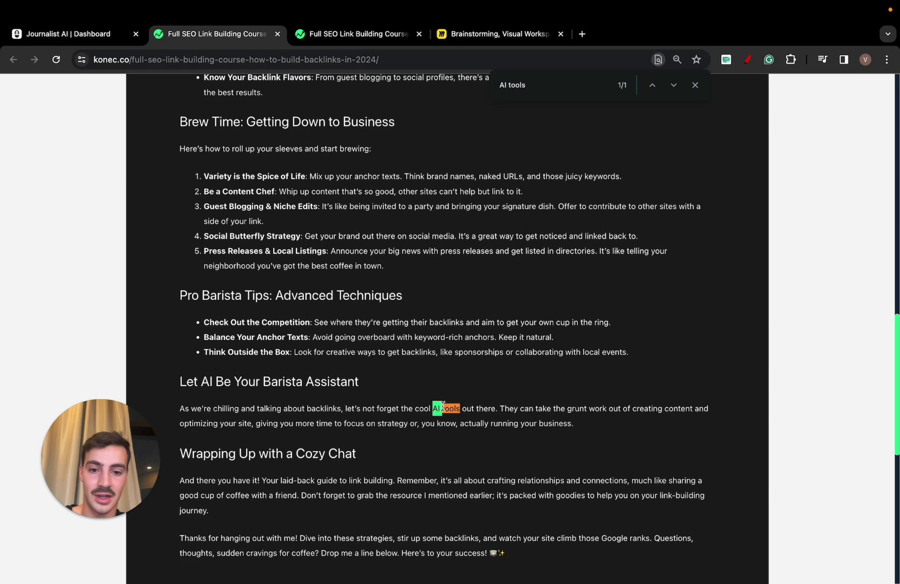
Review alternative link targets for 'AI tools' and preview the Semrush AI SEO guide
{"action": "left_click", "coordinate": [102, 34]}
{"action": "left_click", "coordinate": [401, 269]}
{"action": "left_click", "coordinate": [534, 237]}
{"action": "scroll", "coordinate": [538, 370], "scroll_direction": "down", "scroll_amount": 1}
{"action": "scroll", "coordinate": [557, 328], "scroll_direction": "up", "scroll_amount": 1}
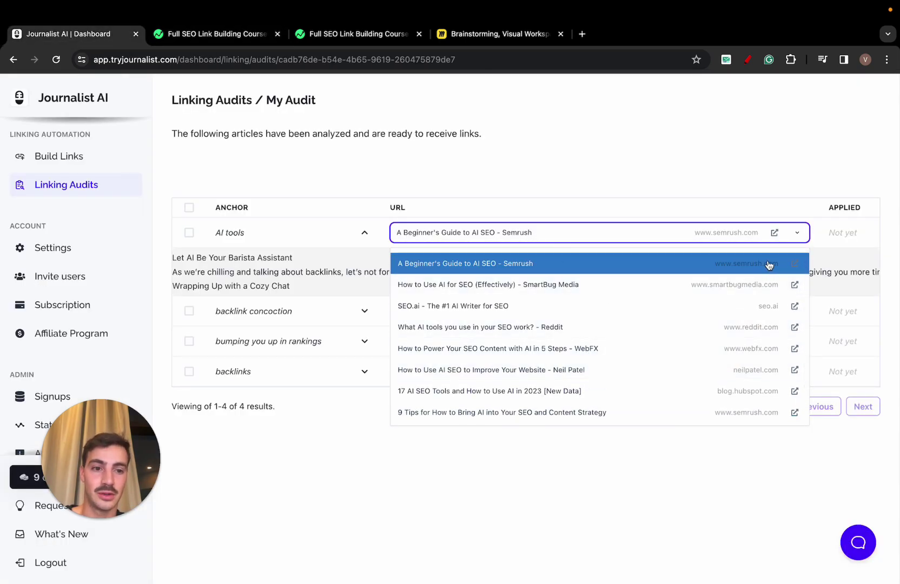
{"action": "left_click", "coordinate": [794, 263]}
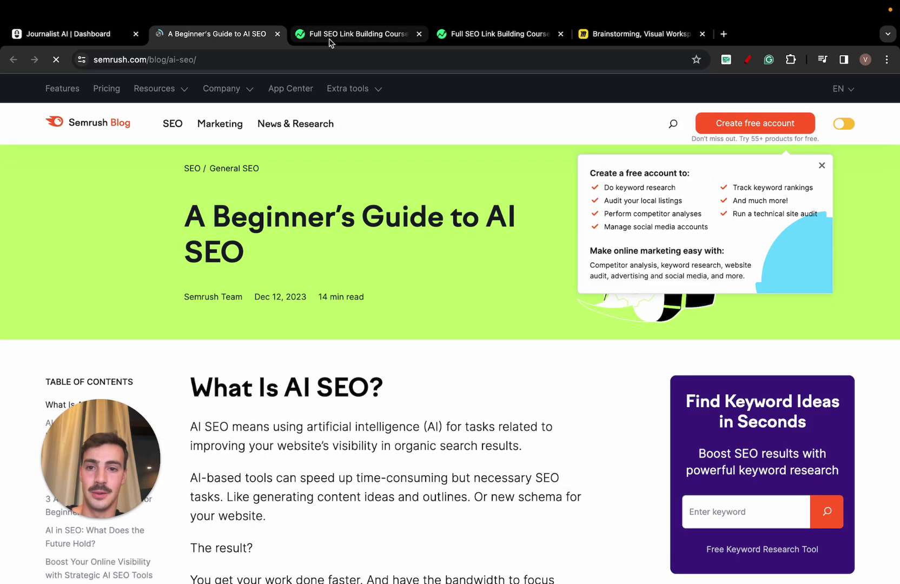
Recheck the published article, then skim the Semrush AI SEO guide
{"action": "left_click", "coordinate": [331, 39]}
{"action": "scroll", "coordinate": [464, 465], "scroll_direction": "down", "scroll_amount": 1}
{"action": "scroll", "coordinate": [460, 431], "scroll_direction": "down", "scroll_amount": 1}
{"action": "left_click", "coordinate": [234, 34]}
{"action": "scroll", "coordinate": [399, 261], "scroll_direction": "down", "scroll_amount": 1}
{"action": "scroll", "coordinate": [398, 261], "scroll_direction": "down", "scroll_amount": 5}
{"action": "scroll", "coordinate": [378, 217], "scroll_direction": "up", "scroll_amount": 6}
Keep the Semrush guide as the 'AI tools' target and check that row for insertion
{"action": "left_click", "coordinate": [76, 33]}
{"action": "left_click", "coordinate": [588, 239]}
{"action": "left_click", "coordinate": [588, 240]}
{"action": "left_click", "coordinate": [189, 233]}
{"action": "left_click", "coordinate": [364, 234]}
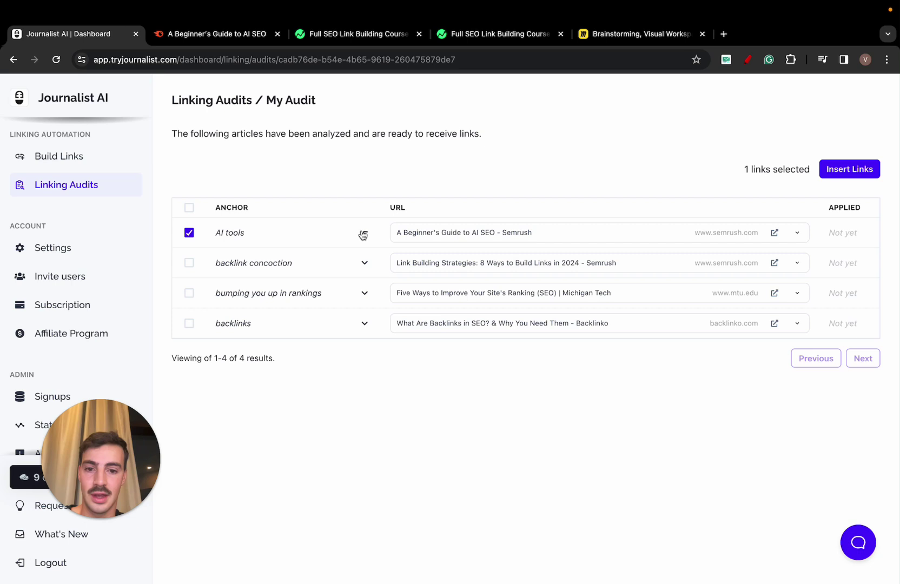
Target the Ethical Link Building article for 'backlink concoction', check it, and insert both links
{"action": "left_click", "coordinate": [440, 264]}
{"action": "left_click", "coordinate": [475, 400]}
{"action": "left_click", "coordinate": [189, 263]}
{"action": "left_click", "coordinate": [851, 171]}
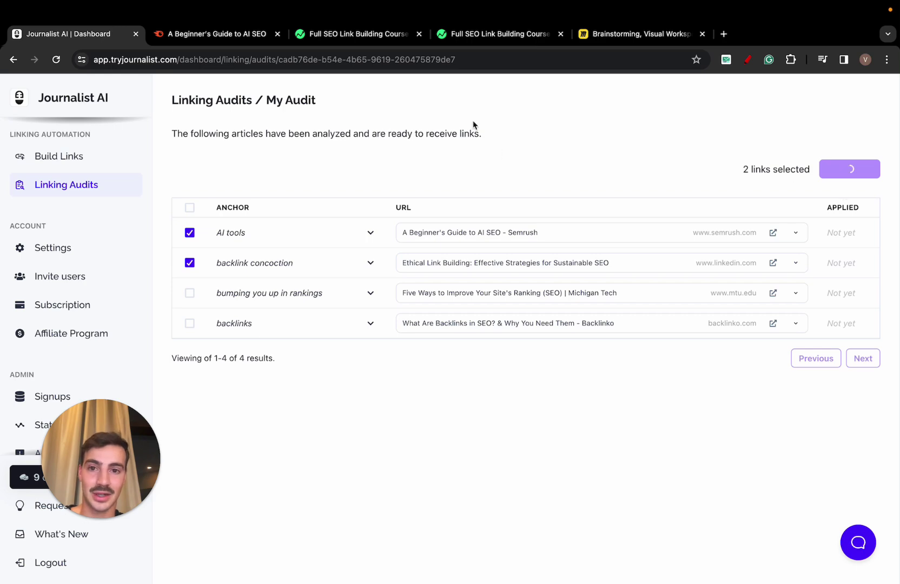
Place the article beside the audit and confirm the '2 links have been inserted' message
{"action": "left_click", "coordinate": [357, 34]}
{"action": "left_click_drag", "start_coordinate": [357, 33], "coordinate": [217, 34]}
{"action": "left_click", "coordinate": [111, 36]}
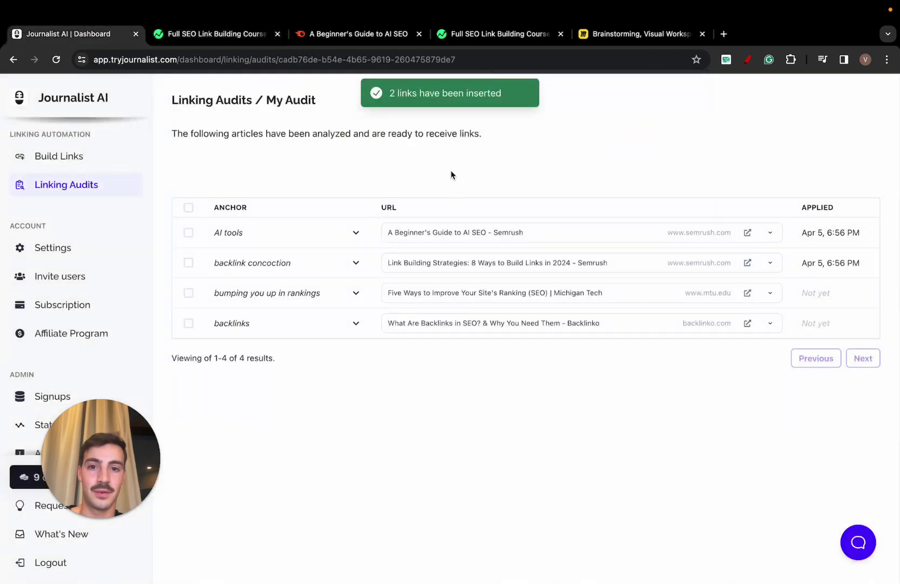
{"action": "left_click_drag", "start_coordinate": [391, 92], "coordinate": [512, 96]}
{"action": "left_click", "coordinate": [166, 42]}
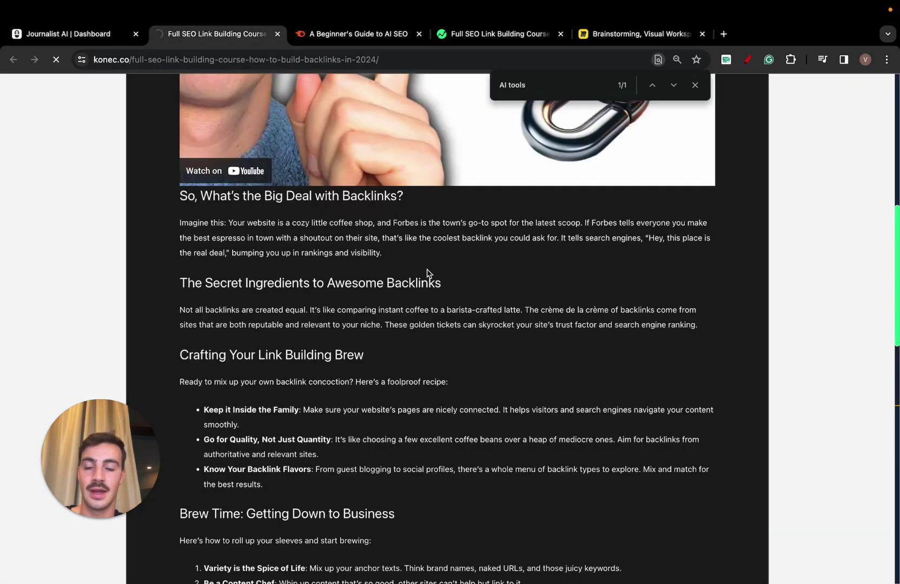
Close the find bar and open the live 'AI tools' link to Semrush's AI SEO guide in a new tab
{"action": "key", "text": "Escape"}
{"action": "scroll", "coordinate": [428, 273], "scroll_direction": "down", "scroll_amount": 4}
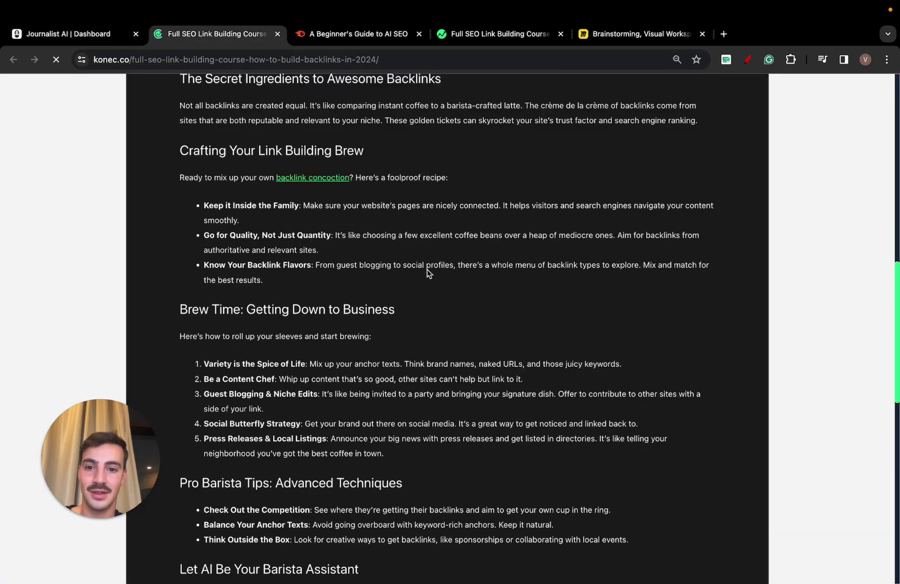
{"action": "scroll", "coordinate": [428, 272], "scroll_direction": "down", "scroll_amount": 3}
{"action": "scroll", "coordinate": [476, 374], "scroll_direction": "down", "scroll_amount": 2}
{"action": "left_click", "coordinate": [446, 359], "text": "super"}
{"action": "left_click", "coordinate": [346, 36]}
{"action": "left_click", "coordinate": [218, 35]}
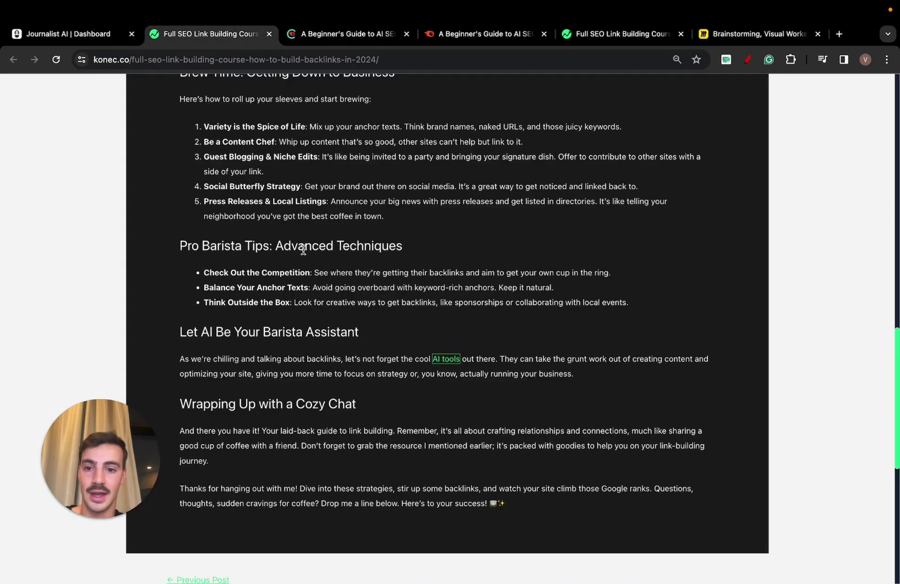
Open the 'backlink concoction' link's Semrush link building article in a new tab
{"action": "scroll", "coordinate": [303, 250], "scroll_direction": "up", "scroll_amount": 4}
{"action": "left_click", "coordinate": [312, 157], "text": "super"}
{"action": "left_click", "coordinate": [414, 33]}
Check the alternative URLs for 'backlink concoction' in the audit, leaving them unchanged
{"action": "left_click", "coordinate": [60, 34]}
{"action": "left_click", "coordinate": [458, 263]}
{"action": "scroll", "coordinate": [465, 417], "scroll_direction": "down", "scroll_amount": 1}
{"action": "left_click", "coordinate": [380, 366]}
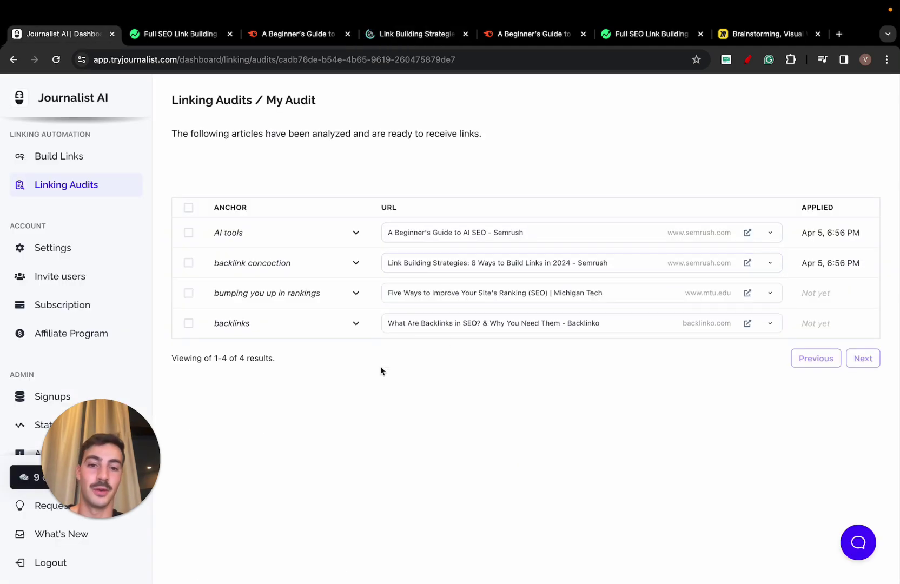
Scroll the live article and highlight two phrases in it
{"action": "left_click", "coordinate": [195, 38]}
{"action": "scroll", "coordinate": [368, 183], "scroll_direction": "up", "scroll_amount": 4}
{"action": "scroll", "coordinate": [412, 317], "scroll_direction": "up", "scroll_amount": 7}
{"action": "scroll", "coordinate": [412, 319], "scroll_direction": "down", "scroll_amount": 7}
{"action": "scroll", "coordinate": [412, 318], "scroll_direction": "down", "scroll_amount": 10}
{"action": "scroll", "coordinate": [413, 319], "scroll_direction": "up", "scroll_amount": 5}
{"action": "scroll", "coordinate": [426, 308], "scroll_direction": "down", "scroll_amount": 1}
{"action": "left_click_drag", "start_coordinate": [370, 300], "coordinate": [426, 294]}
{"action": "left_click_drag", "start_coordinate": [460, 158], "coordinate": [522, 154]}
Review the URL choices for 'AI tools' and 'backlink concoction', keeping both Semrush targets
{"action": "left_click", "coordinate": [96, 39]}
{"action": "left_click", "coordinate": [484, 232]}
{"action": "scroll", "coordinate": [490, 394], "scroll_direction": "down", "scroll_amount": 3}
{"action": "left_click", "coordinate": [473, 154]}
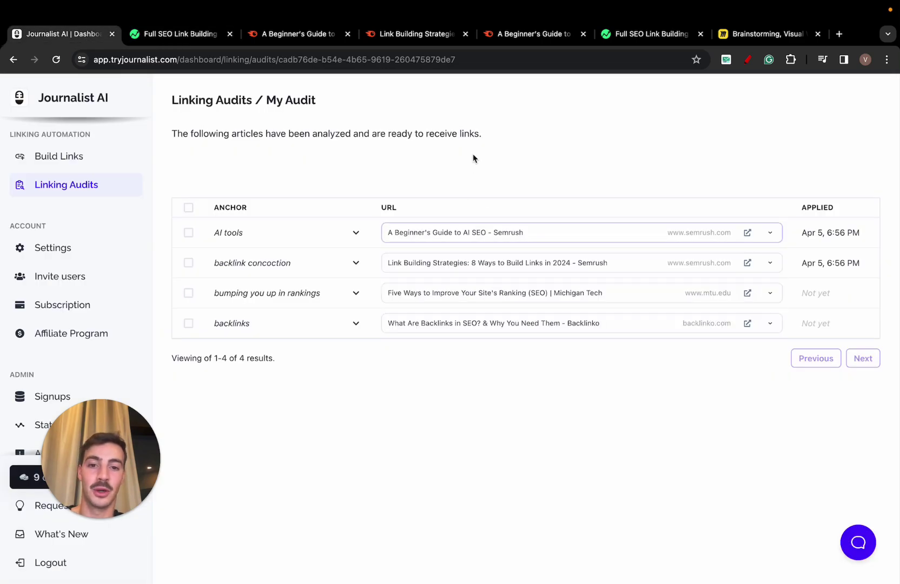
{"action": "left_click", "coordinate": [477, 270]}
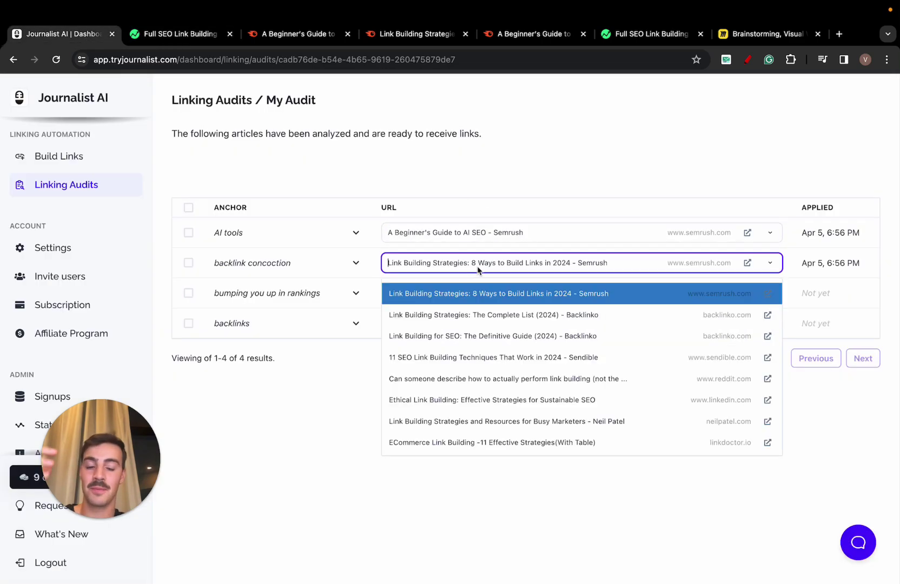
{"action": "left_click", "coordinate": [502, 188]}
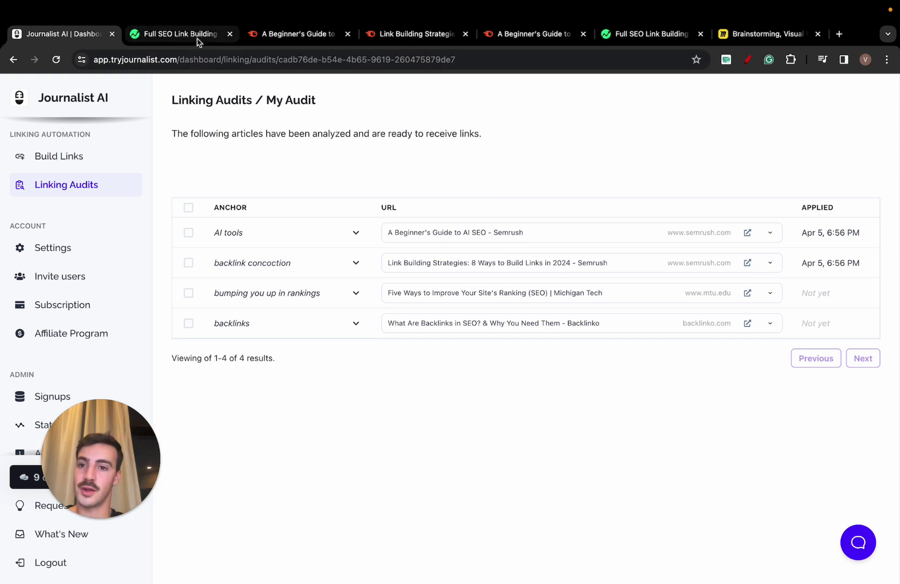
{"action": "left_click", "coordinate": [80, 156]}
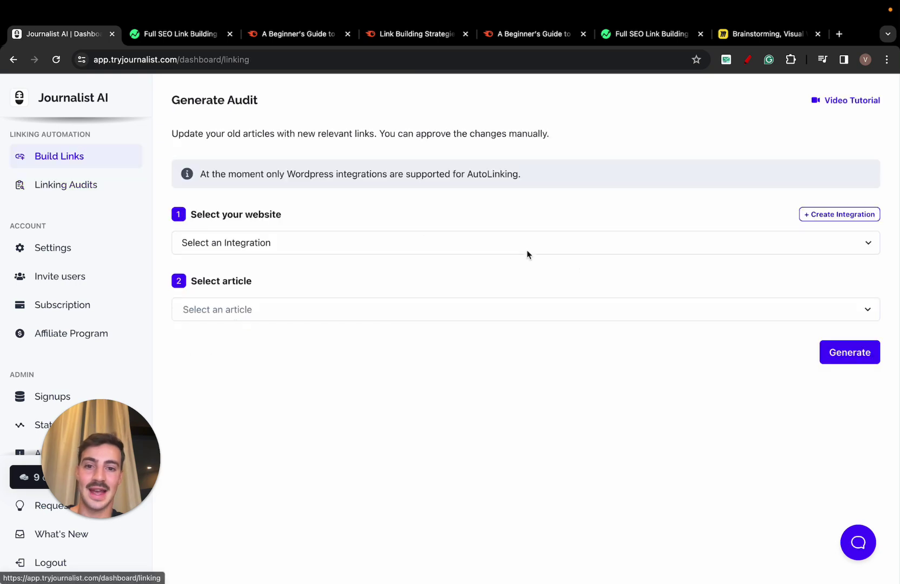
{"action": "left_click", "coordinate": [478, 238]}
{"action": "left_click", "coordinate": [364, 277]}
{"action": "key", "text": "ctrl+minus"}
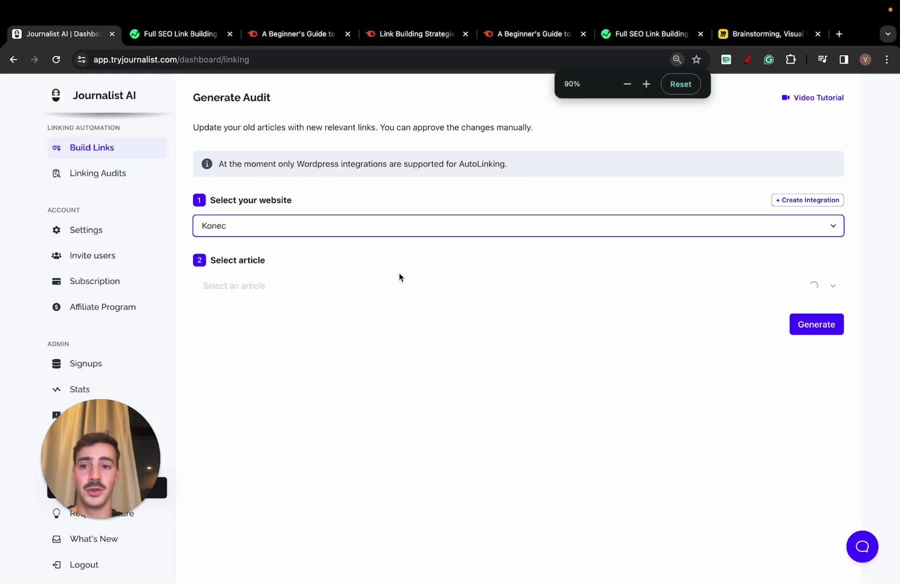
{"action": "scroll", "coordinate": [95, 233], "scroll_direction": "up", "scroll_amount": 5}
{"action": "left_click", "coordinate": [85, 206]}
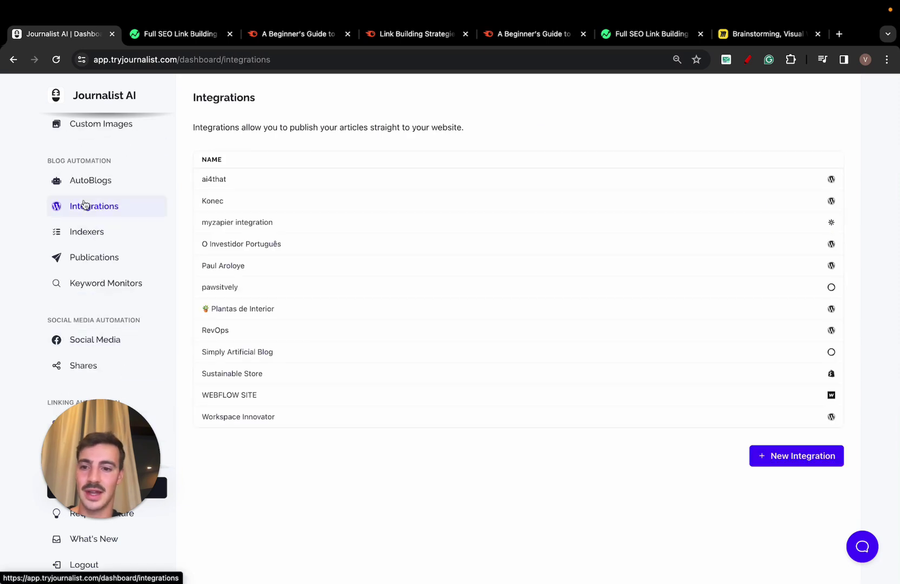
{"action": "left_click", "coordinate": [817, 460]}
{"action": "left_click", "coordinate": [301, 187]}
{"action": "left_click", "coordinate": [370, 184]}
{"action": "left_click", "coordinate": [427, 189]}
{"action": "left_click", "coordinate": [490, 185]}
{"action": "left_click", "coordinate": [560, 186]}
{"action": "left_click", "coordinate": [234, 187]}
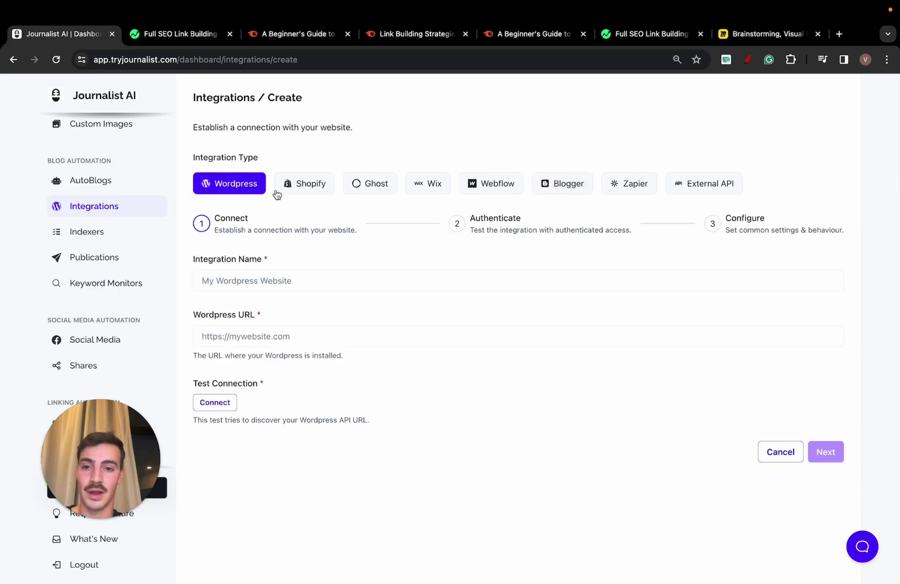
{"action": "scroll", "coordinate": [116, 261], "scroll_direction": "down", "scroll_amount": 2}
{"action": "scroll", "coordinate": [115, 271], "scroll_direction": "down", "scroll_amount": 2}
{"action": "left_click", "coordinate": [109, 276]}
Select Konec and open its Apr 5 audit from the Linking Audits list
{"action": "left_click", "coordinate": [312, 230]}
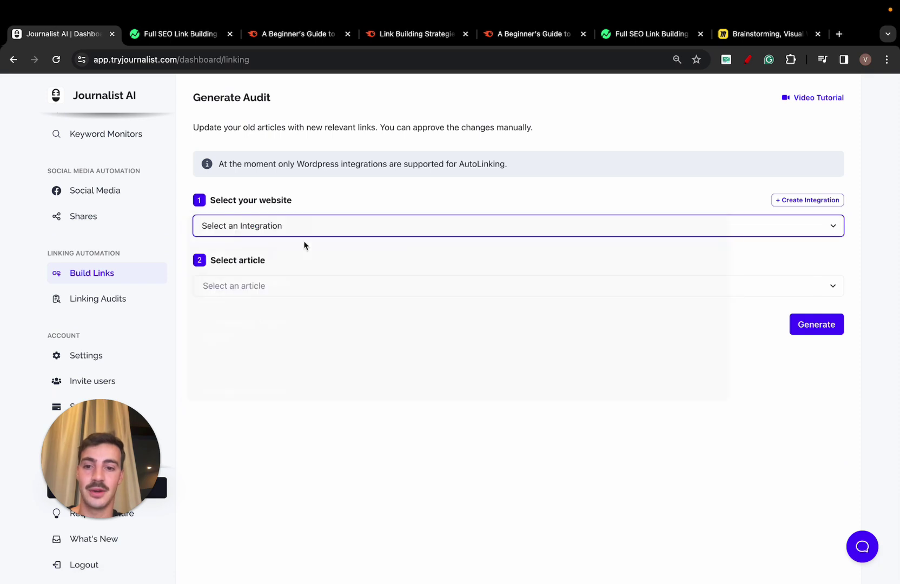
{"action": "left_click", "coordinate": [295, 230]}
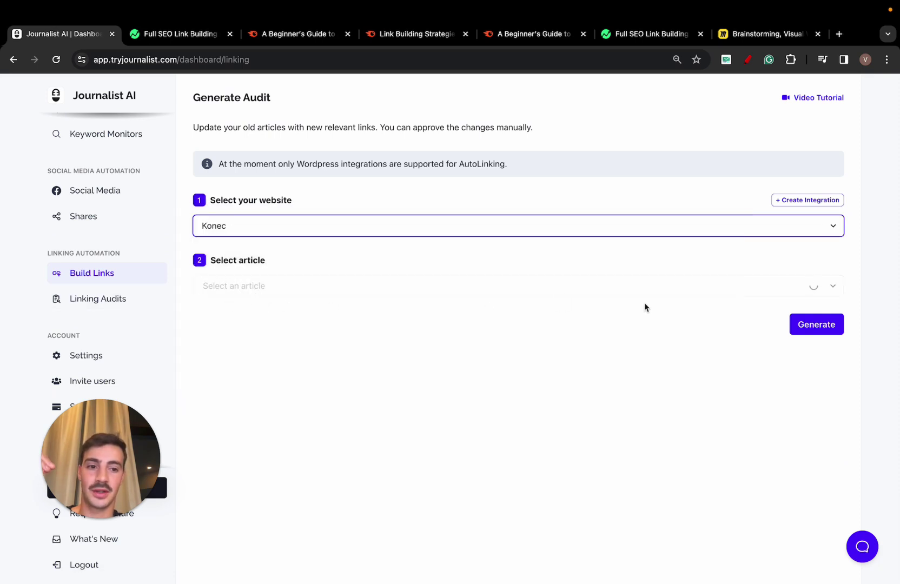
{"action": "left_click", "coordinate": [73, 300]}
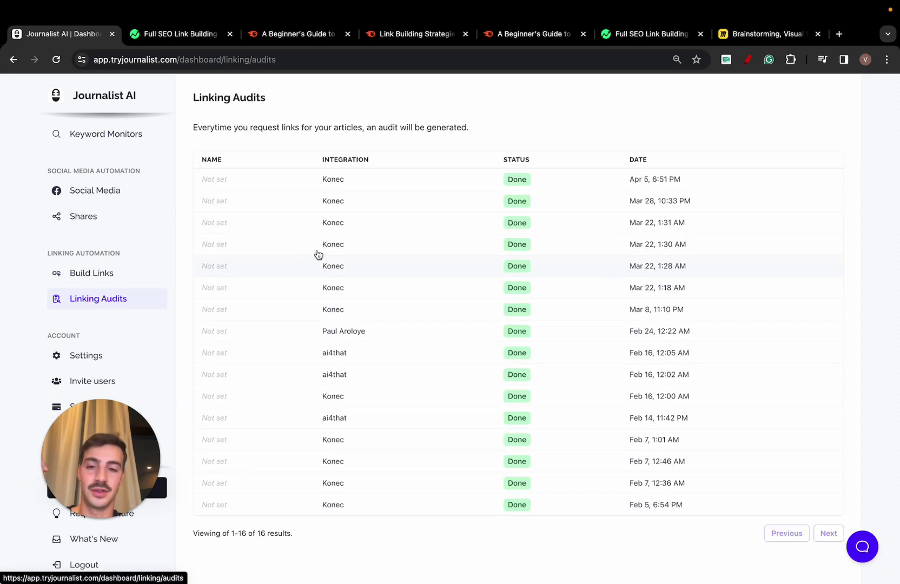
{"action": "left_click", "coordinate": [366, 182]}
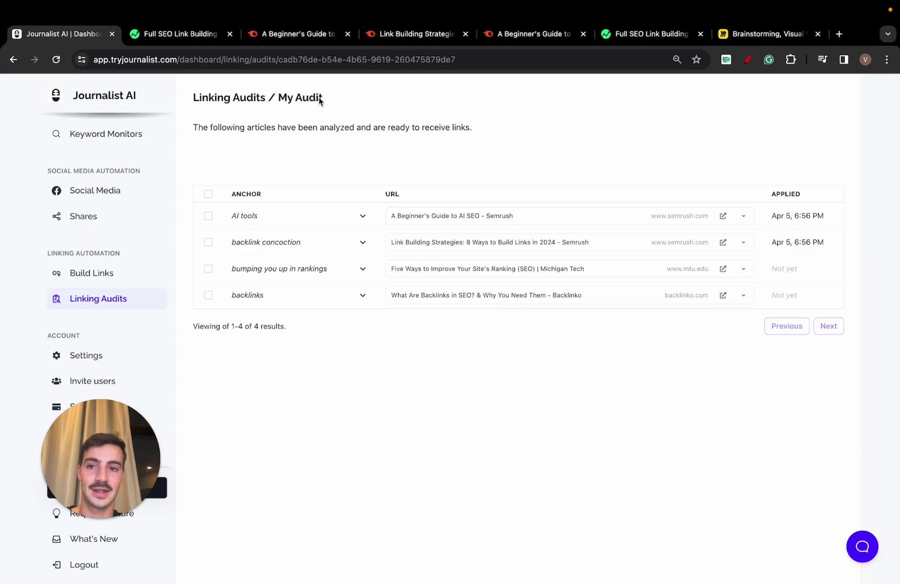
Glance at the live article again, then select the audit page's web address
{"action": "left_click", "coordinate": [181, 33]}
{"action": "scroll", "coordinate": [344, 287], "scroll_direction": "down", "scroll_amount": 5}
{"action": "scroll", "coordinate": [343, 287], "scroll_direction": "down", "scroll_amount": 2}
{"action": "scroll", "coordinate": [70, 87], "scroll_direction": "up", "scroll_amount": 15}
{"action": "left_click", "coordinate": [64, 36]}
{"action": "left_click", "coordinate": [177, 61]}
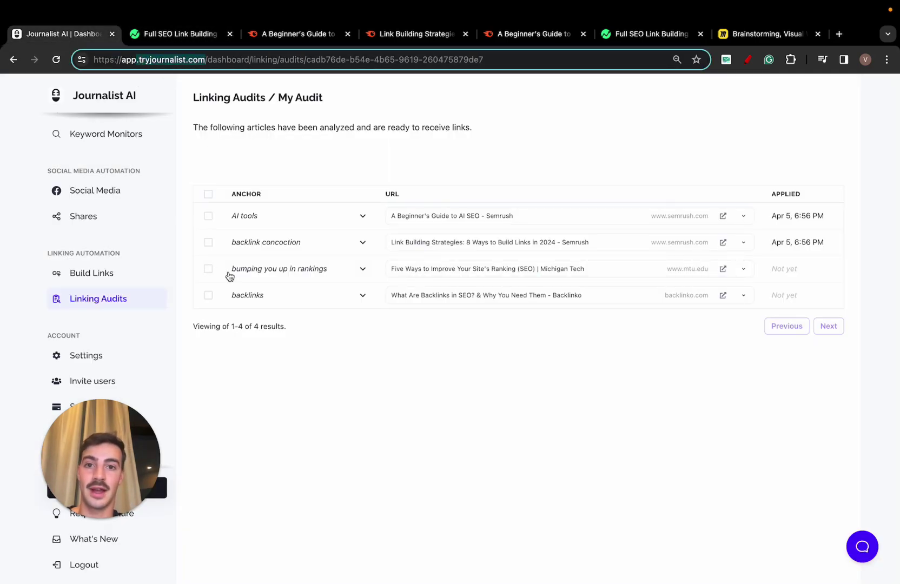